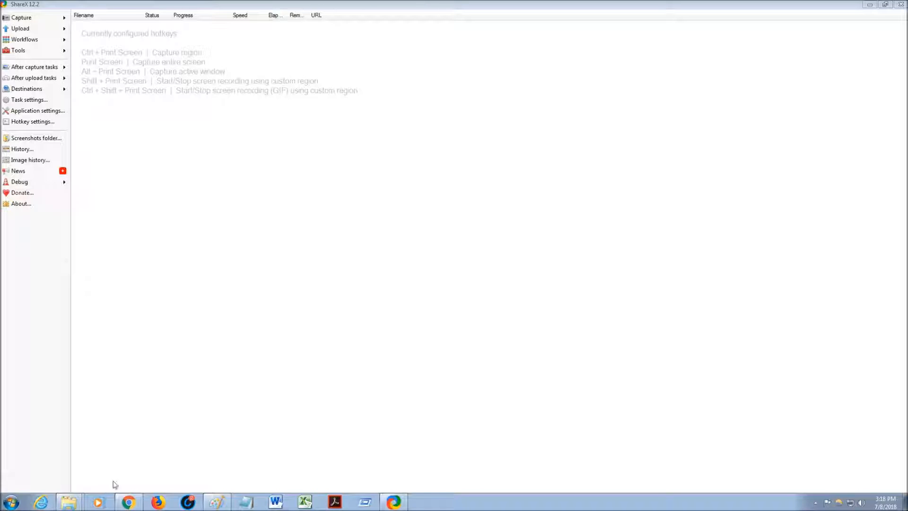
# Run services.msc to open the Services console and maximize its window
pyautogui.click(13, 501)
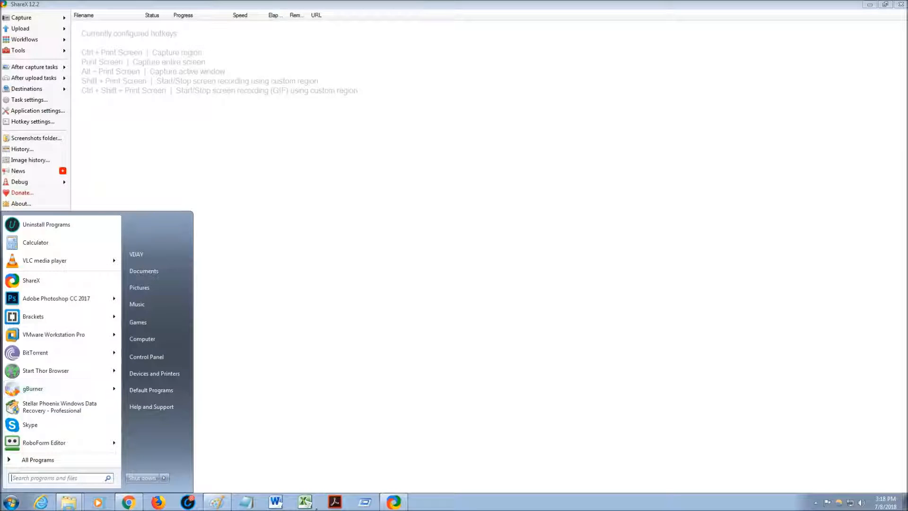
pyautogui.click(361, 500)
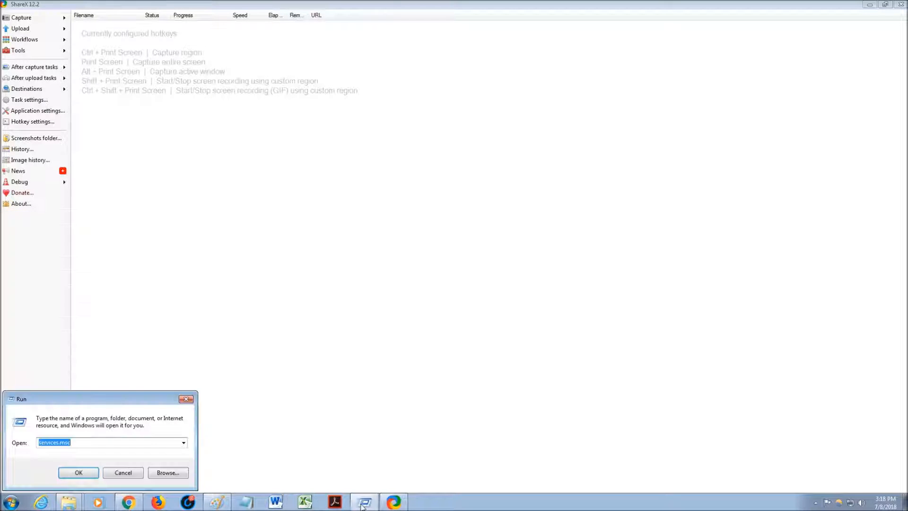
pyautogui.click(82, 443)
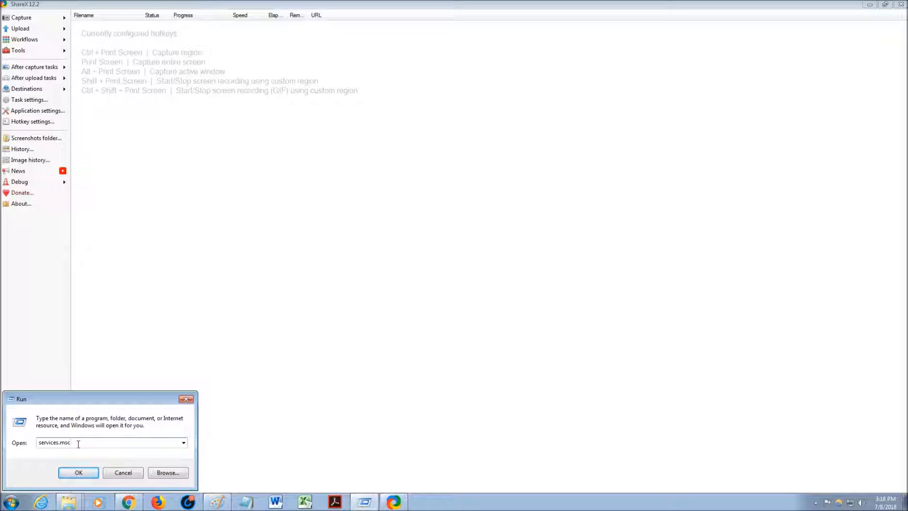
pyautogui.click(77, 472)
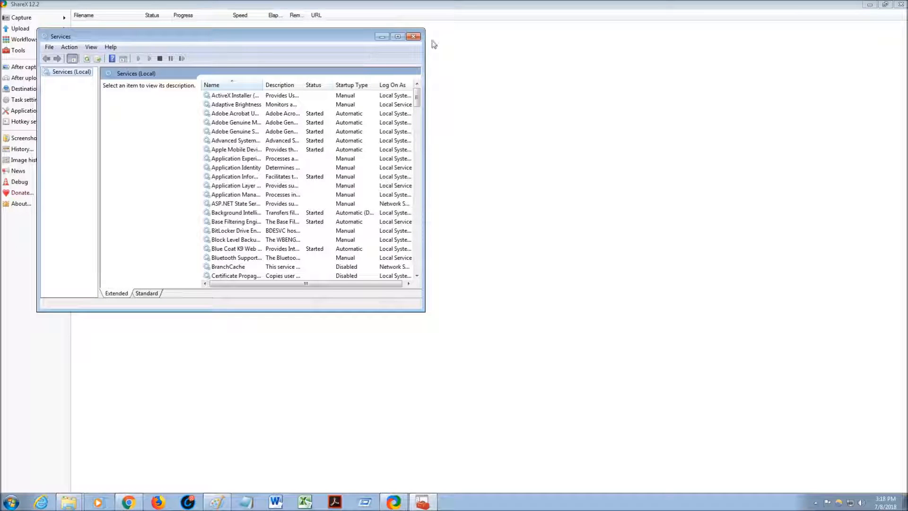
pyautogui.doubleClick(399, 38)
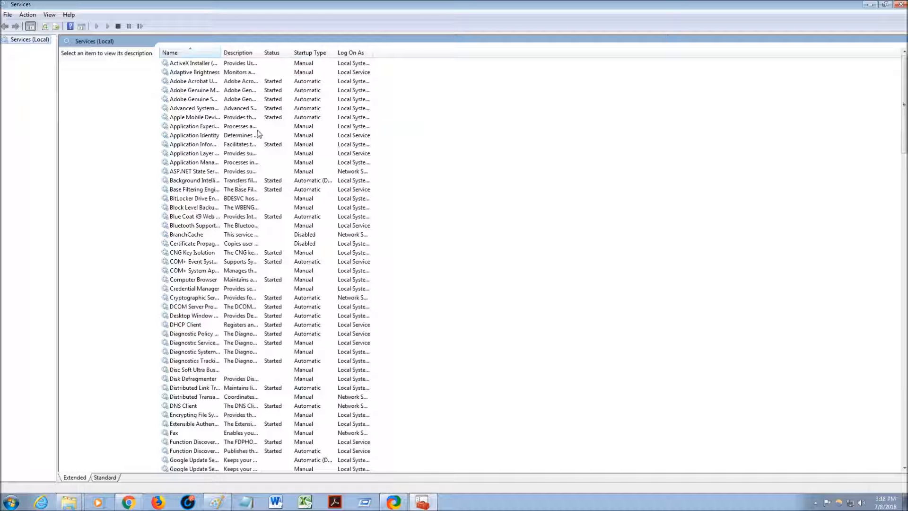
# Find the Windows Update service in the list and open its properties
pyautogui.click(190, 189)
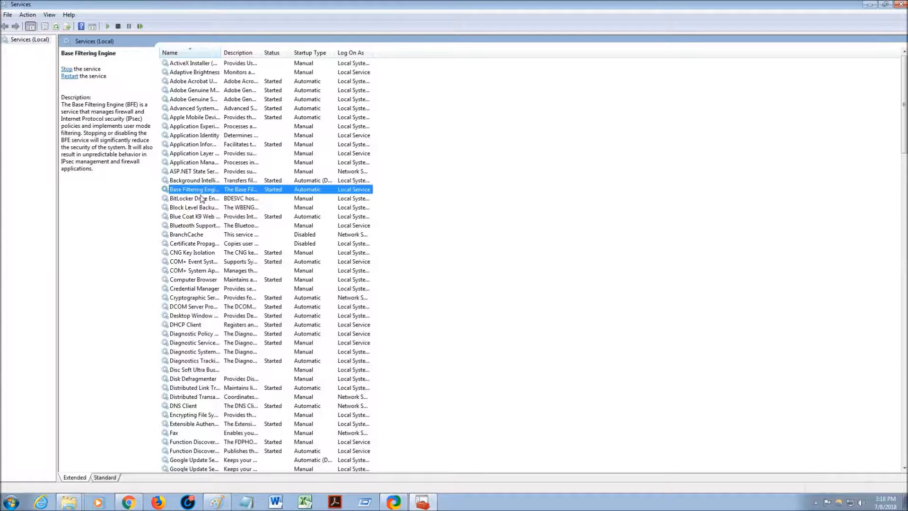
pyautogui.press('w')
pyautogui.press('Down')
pyautogui.press('Down')
pyautogui.press('Down')
pyautogui.press('Down')
pyautogui.press('Down')
pyautogui.press('Down')
pyautogui.press('Down')
pyautogui.press('Down')
pyautogui.press('Down')
pyautogui.press('Down')
pyautogui.press('Down')
pyautogui.press('Down')
pyautogui.press('Down')
pyautogui.press('Down')
pyautogui.press('Down')
pyautogui.press('Down')
pyautogui.press('Down')
pyautogui.press('Down')
pyautogui.press('Down')
pyautogui.press('Down')
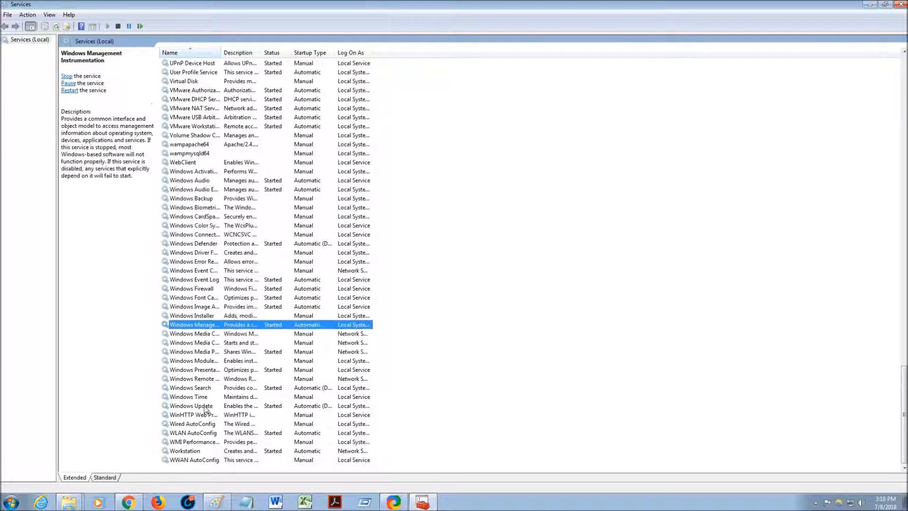
pyautogui.click(205, 407)
pyautogui.rightClick(205, 406)
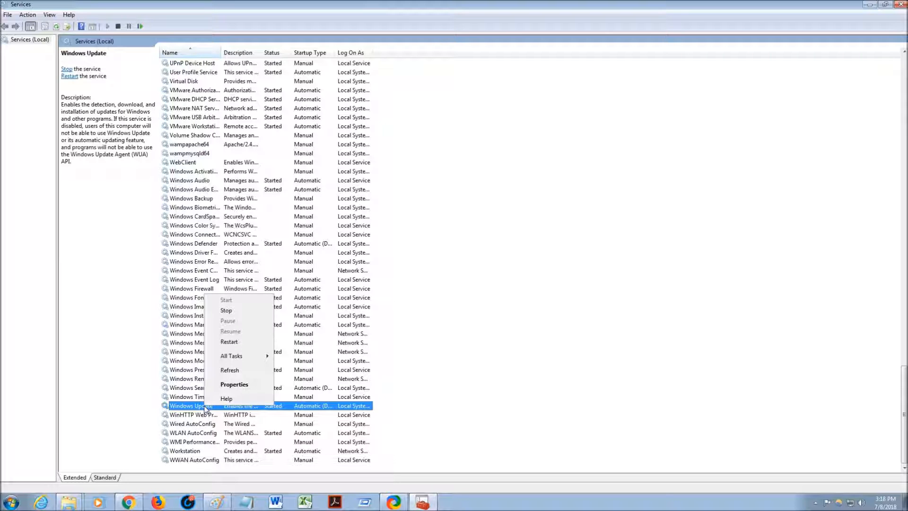
pyautogui.press('r')
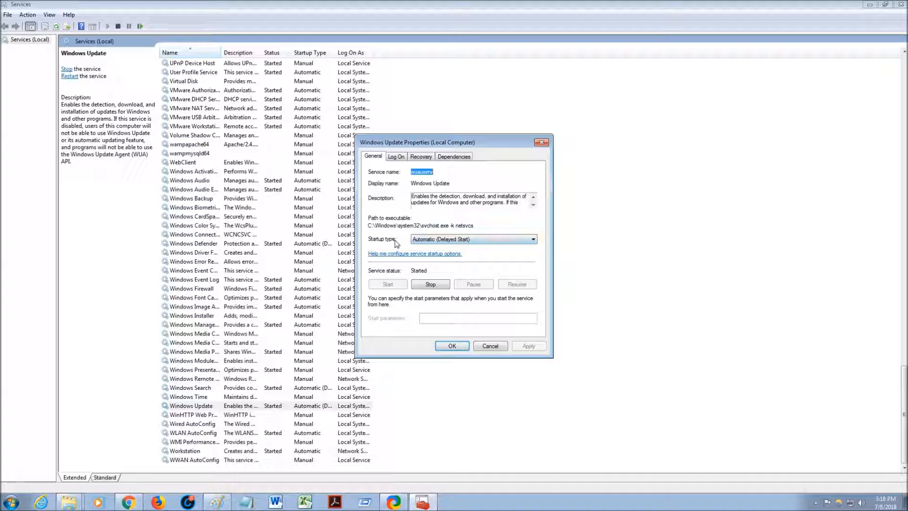
# Set the Windows Update startup type to Disabled, stop the service and apply the change
pyautogui.click(441, 239)
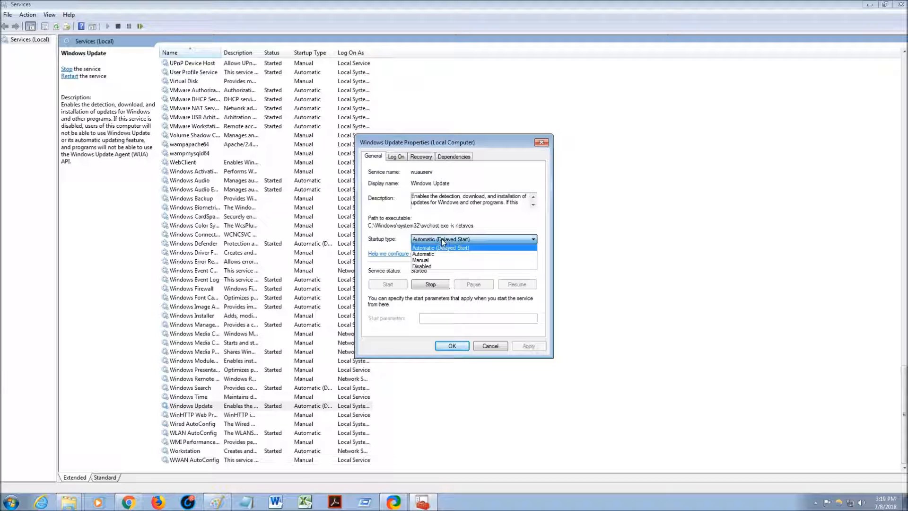
pyautogui.click(436, 267)
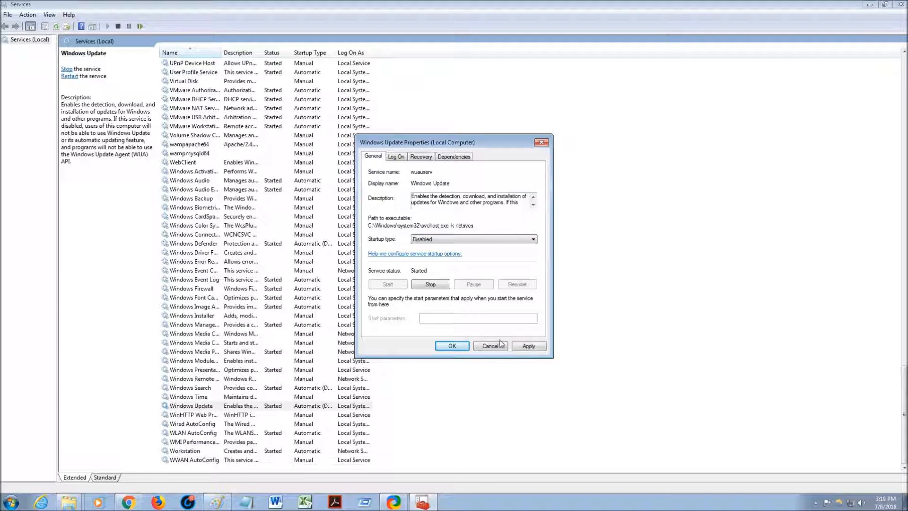
pyautogui.click(520, 350)
pyautogui.click(431, 287)
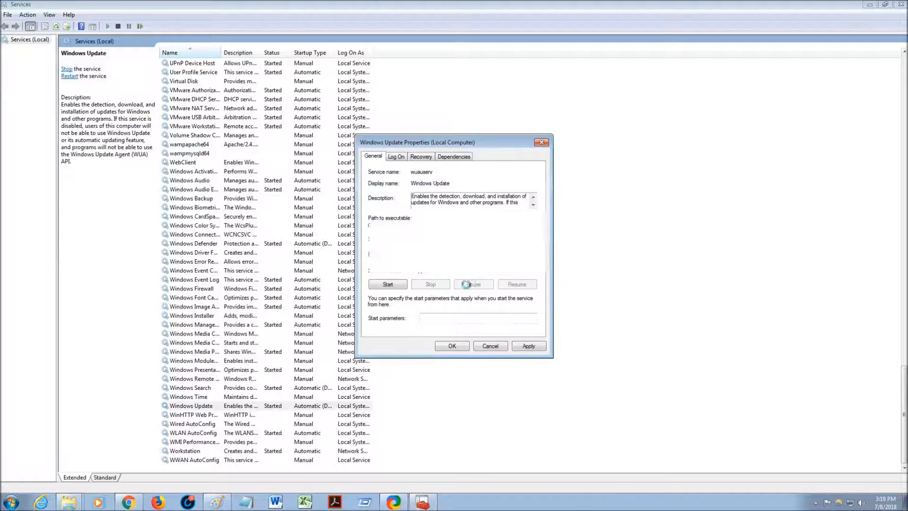
pyautogui.click(528, 346)
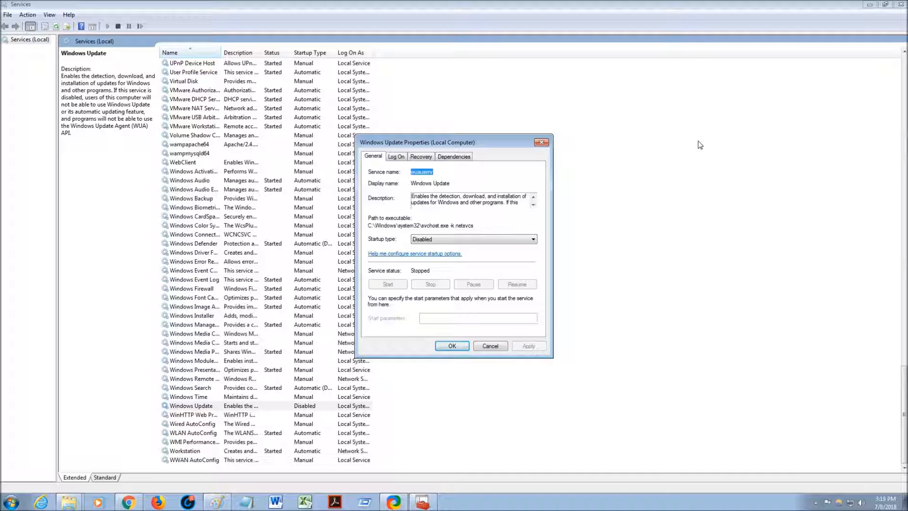
# Set the Windows Update startup type to Manual, apply it and start the service
pyautogui.click(461, 240)
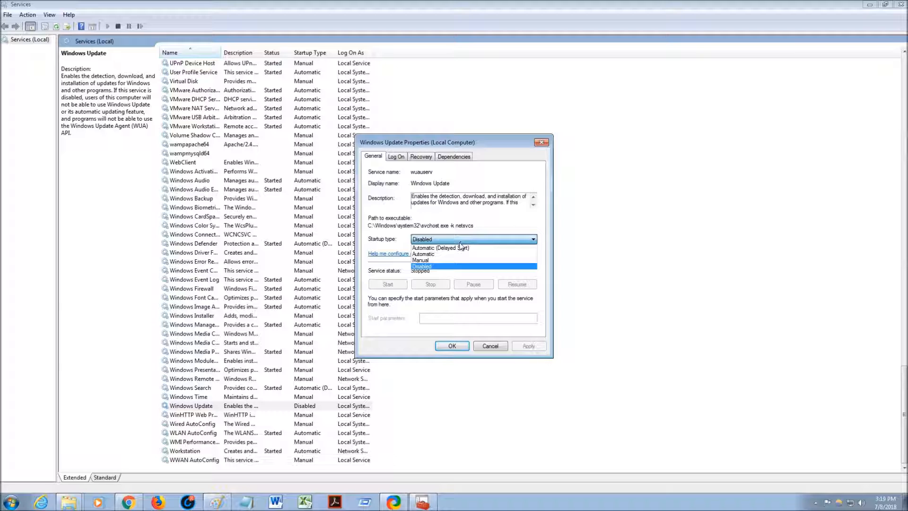
pyautogui.click(427, 261)
pyautogui.click(528, 346)
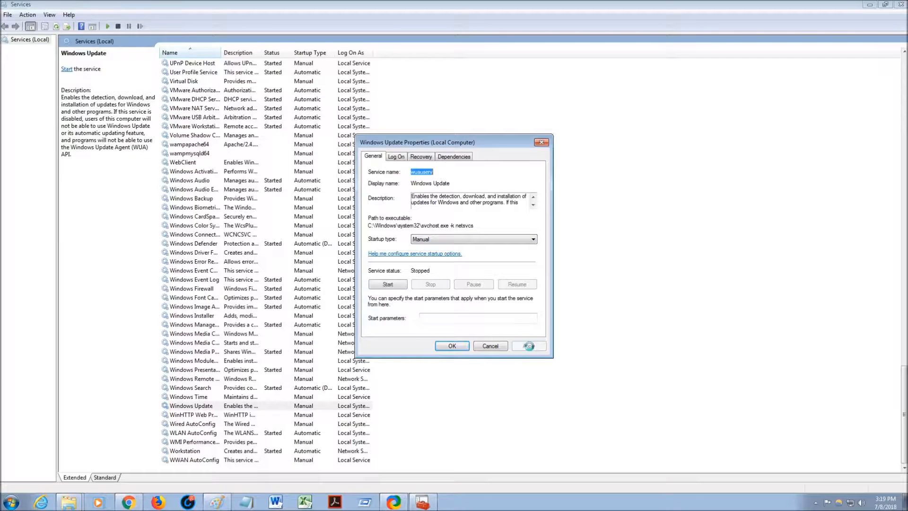
pyautogui.click(398, 286)
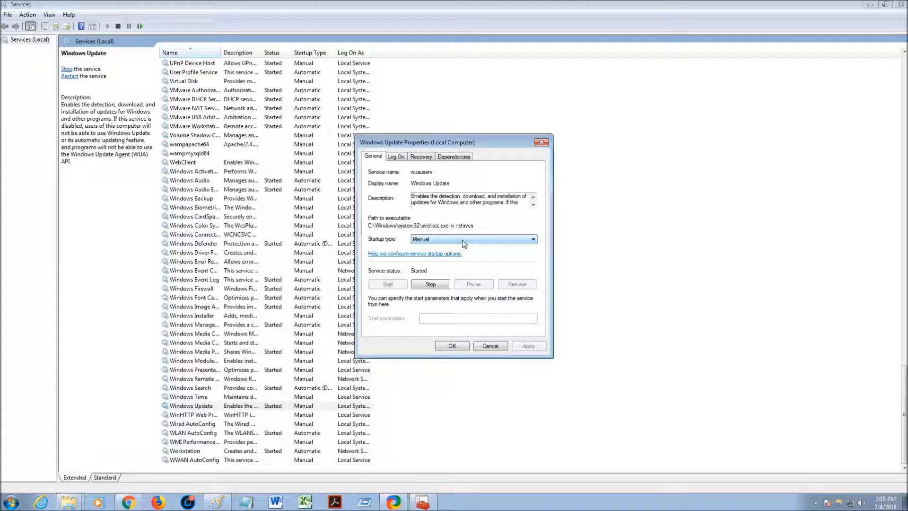
# Set the Windows Update startup type to Automatic (Delayed Start), apply and confirm it, and close the Services console
pyautogui.click(461, 239)
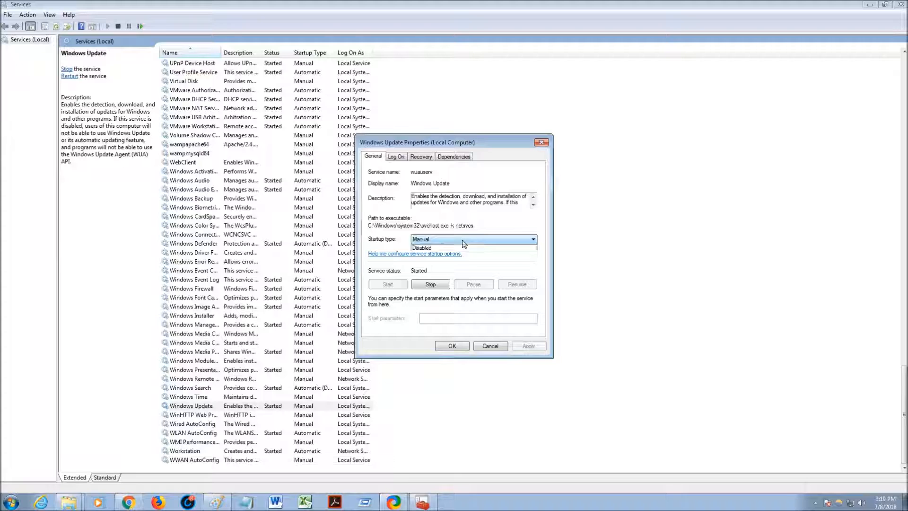
pyautogui.click(451, 246)
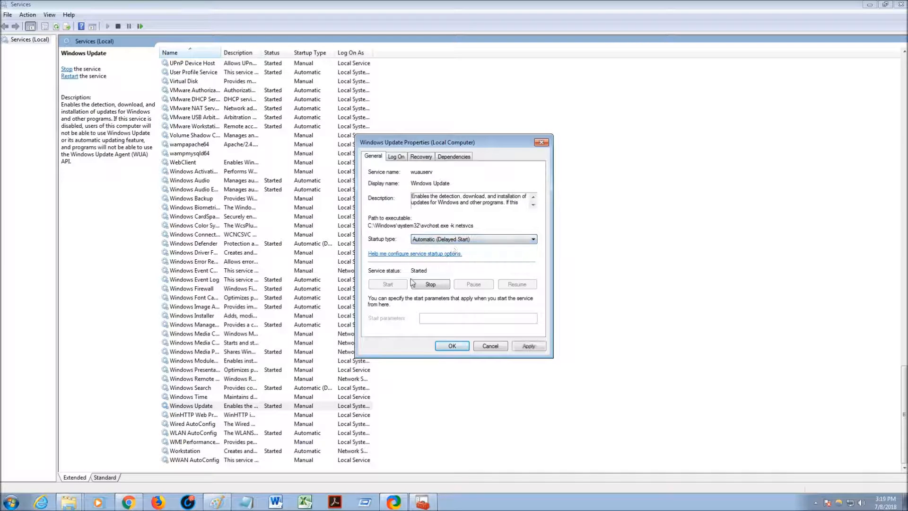
pyautogui.click(529, 346)
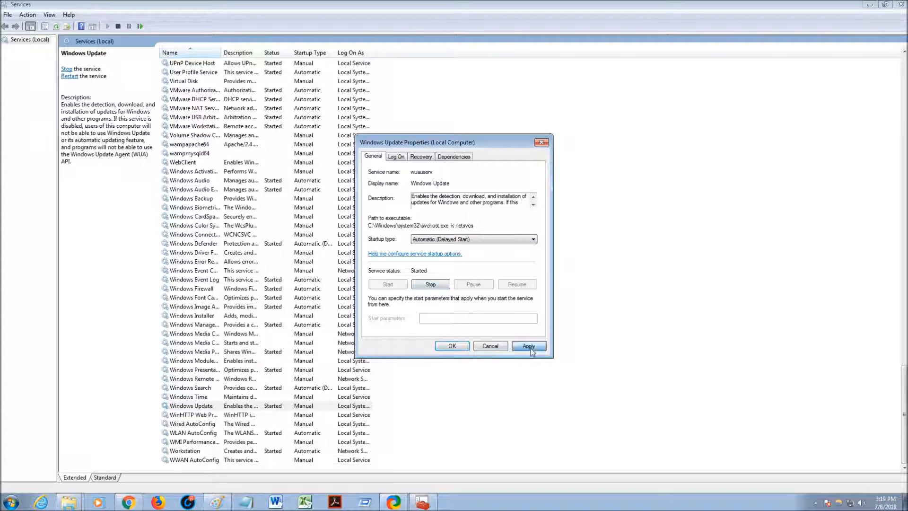
pyautogui.click(449, 346)
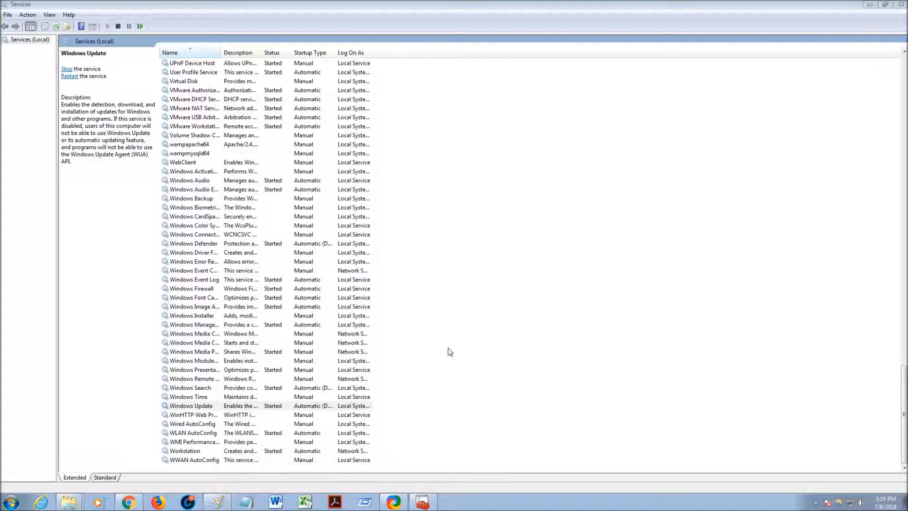
pyautogui.click(899, 6)
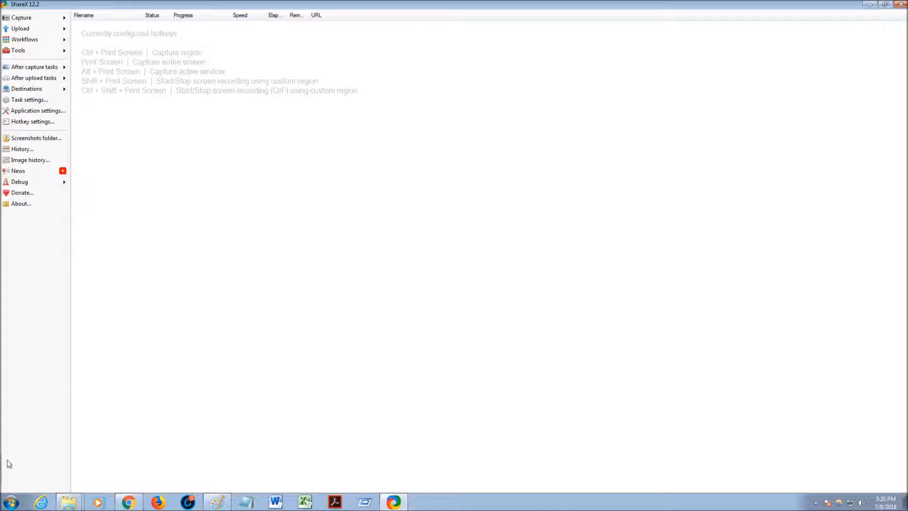
# Run mmc to open an empty Microsoft Management Console
pyautogui.click(12, 503)
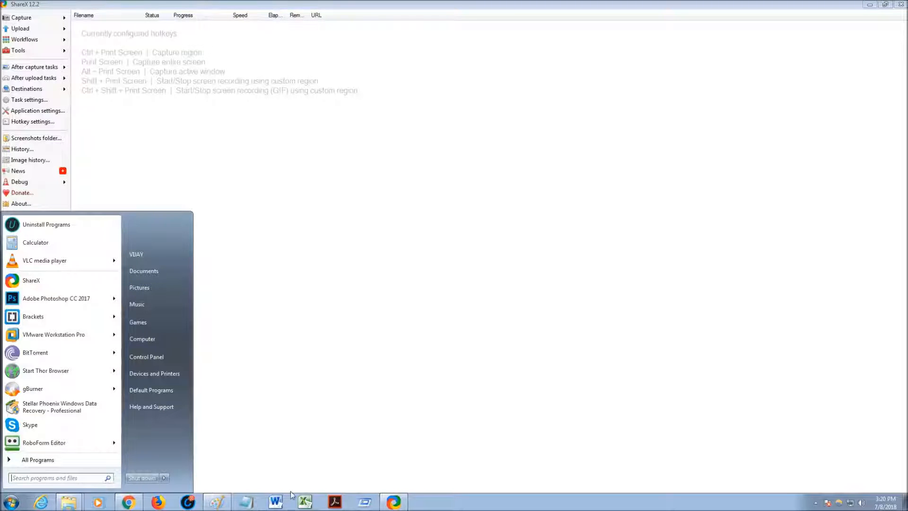
pyautogui.click(367, 503)
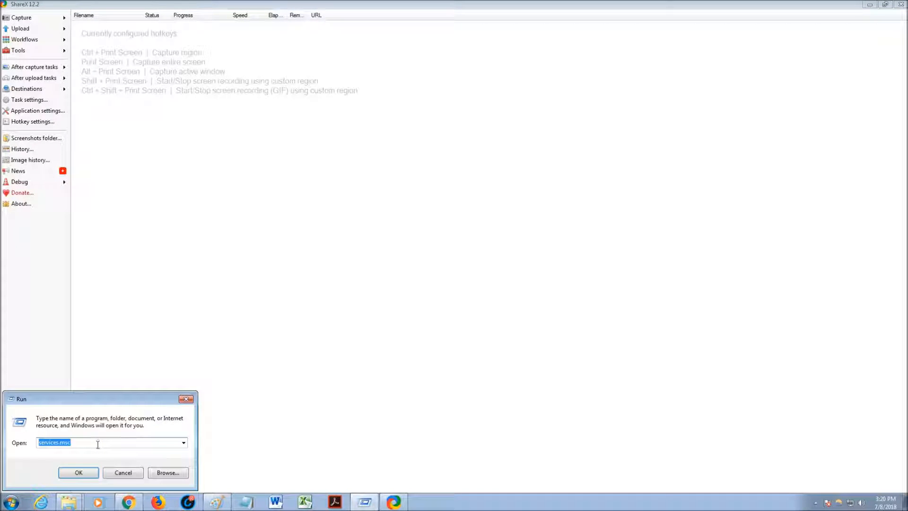
pyautogui.write('mmc')
pyautogui.click(76, 473)
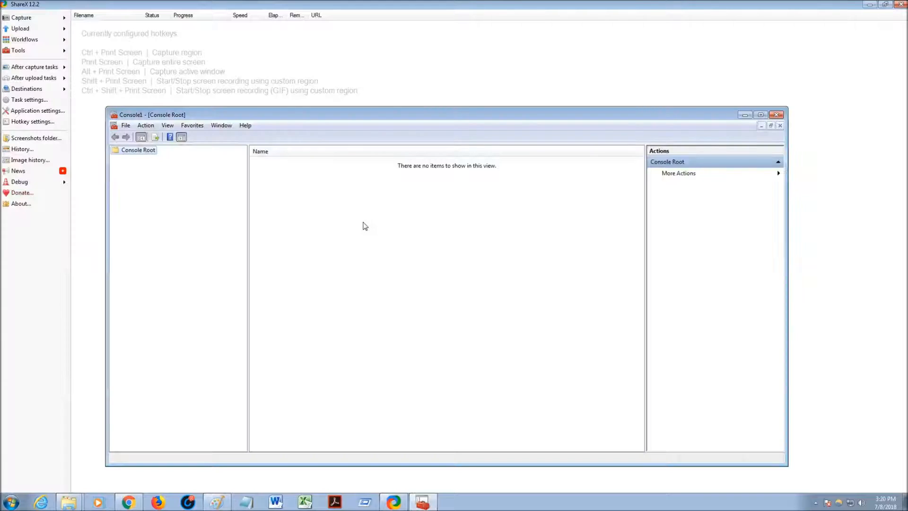
pyautogui.click(816, 502)
pyautogui.click(817, 503)
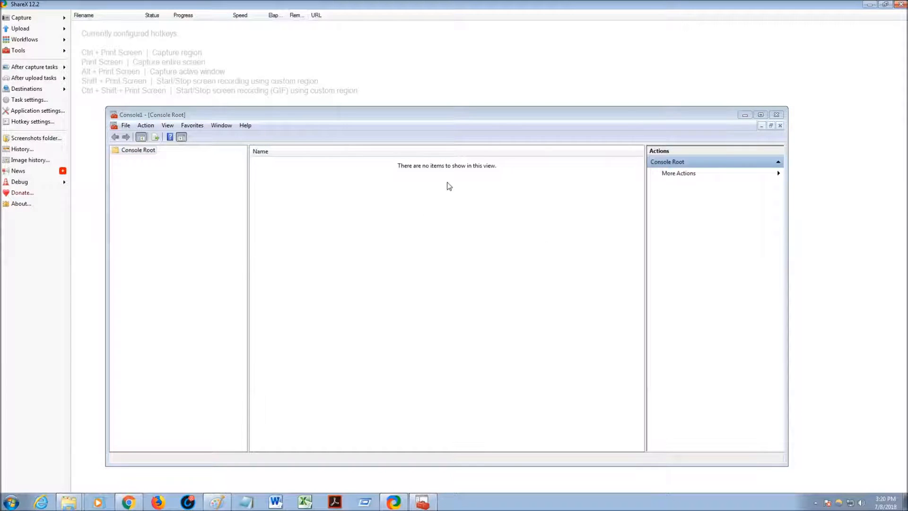
# Try to add the Group Policy Object snap-in to the empty console
pyautogui.click(127, 127)
pyautogui.click(126, 127)
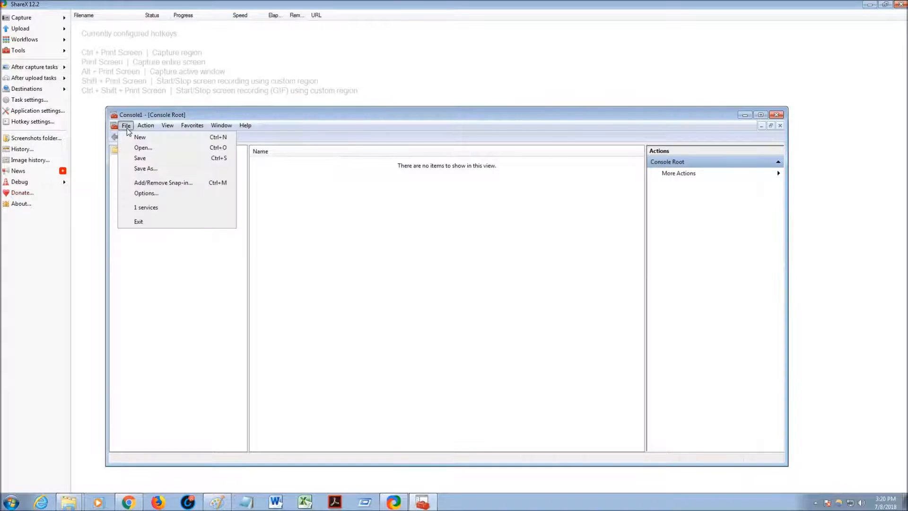
pyautogui.click(161, 184)
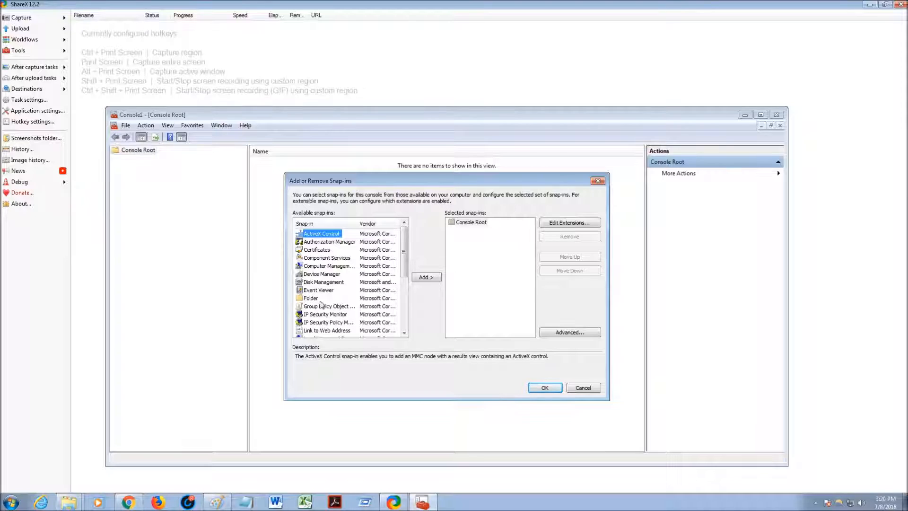
pyautogui.click(345, 309)
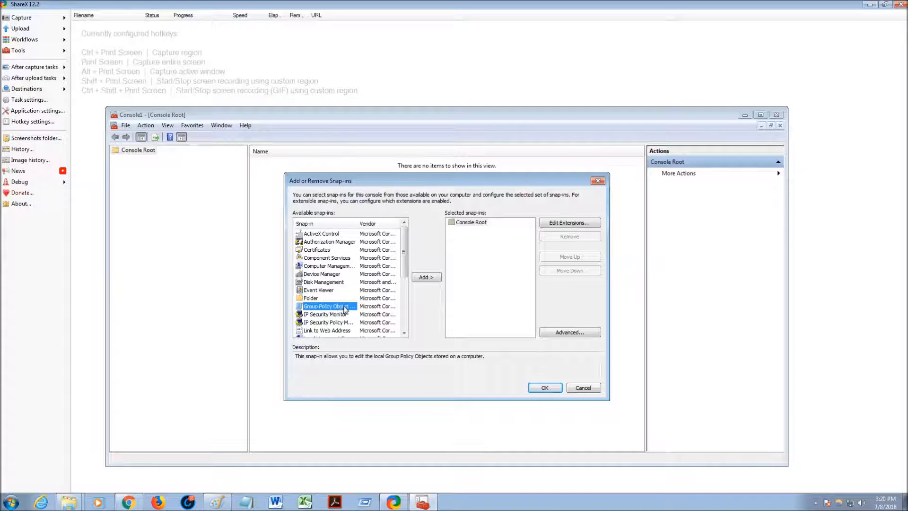
pyautogui.click(544, 388)
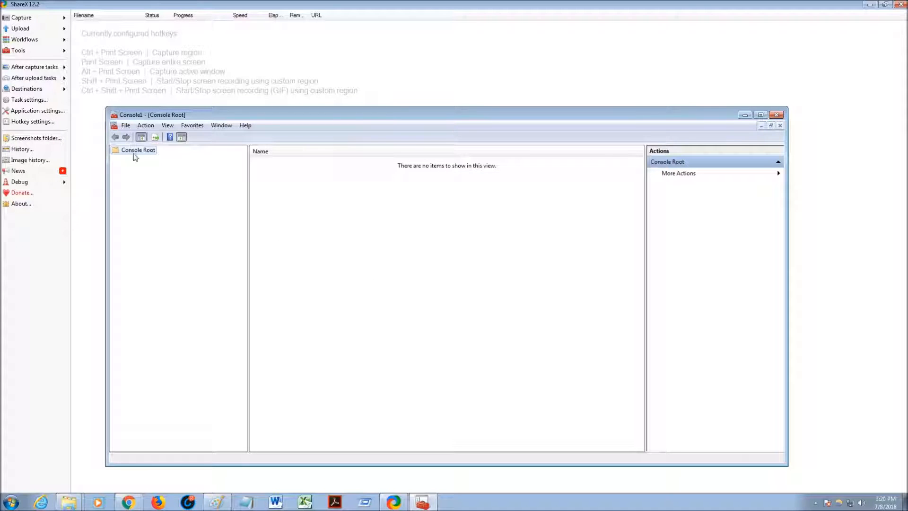
# Add the Group Policy Object snap-in to the console with Local Computer as its policy object
pyautogui.click(126, 126)
pyautogui.click(155, 186)
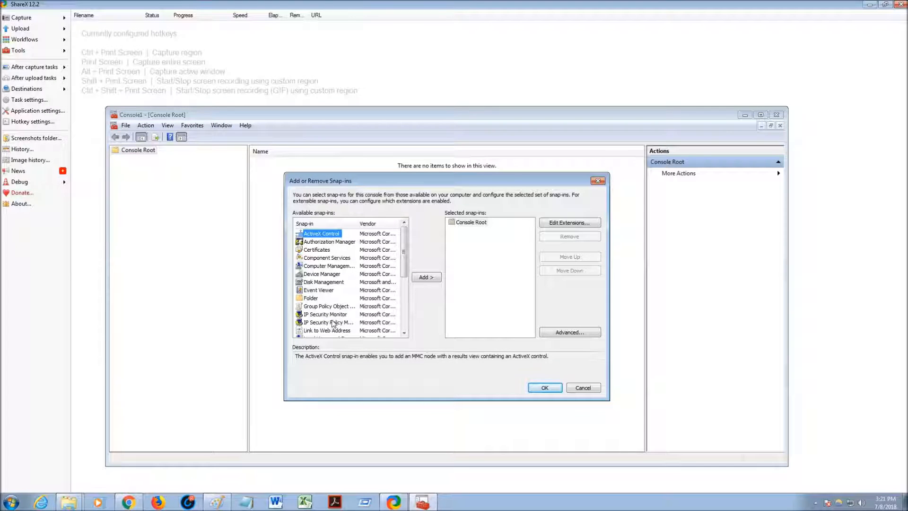
pyautogui.doubleClick(328, 306)
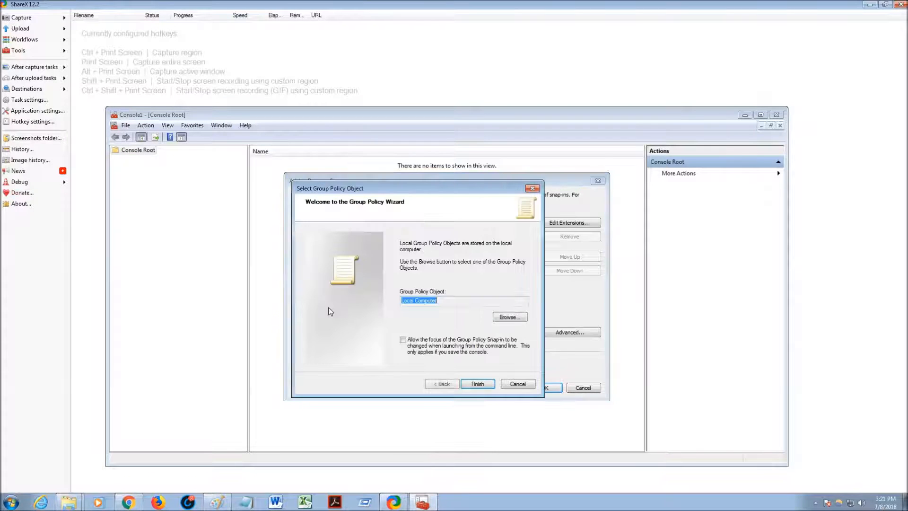
pyautogui.click(478, 387)
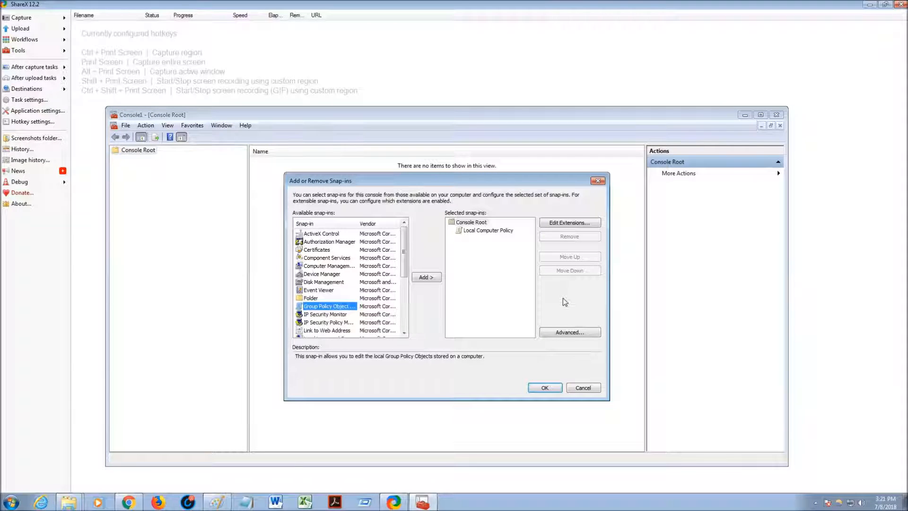
pyautogui.click(473, 232)
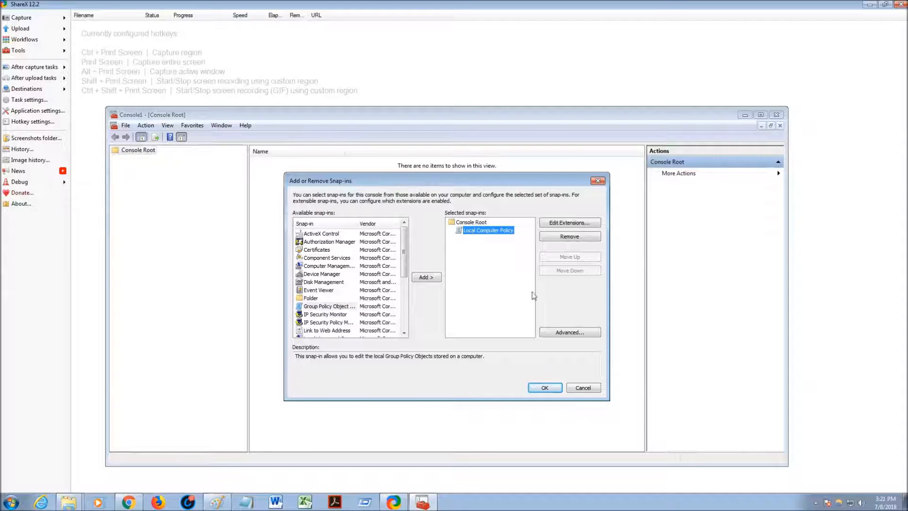
pyautogui.click(545, 388)
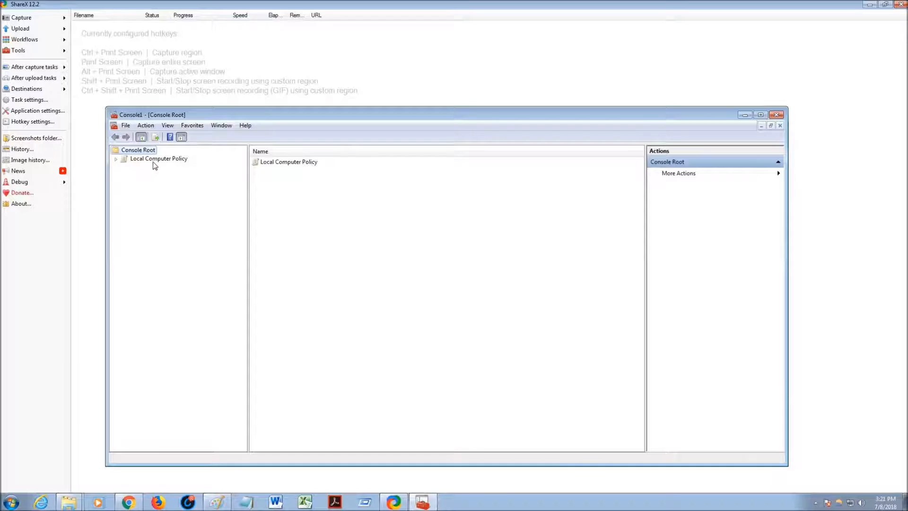
# Open the Windows Update policy settings under Local Computer Policy, Computer Configuration, Administrative Templates, Windows Components
pyautogui.click(116, 160)
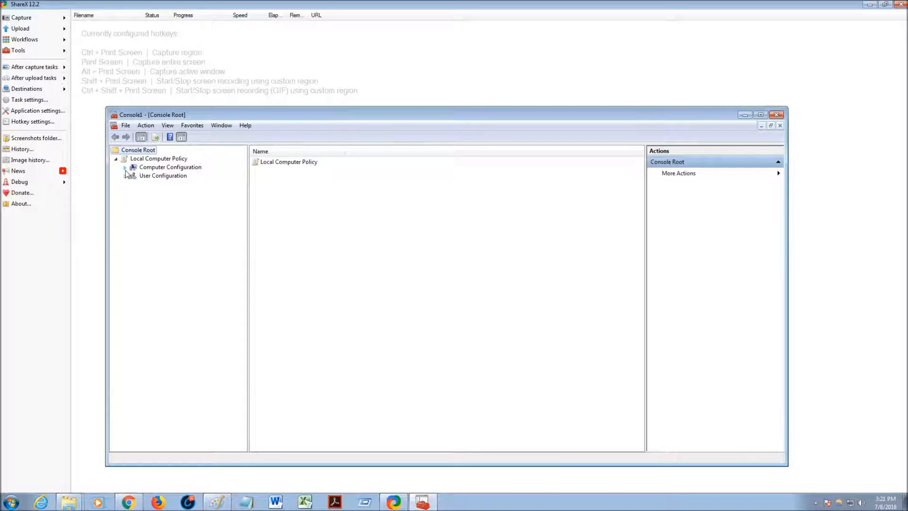
pyautogui.click(125, 168)
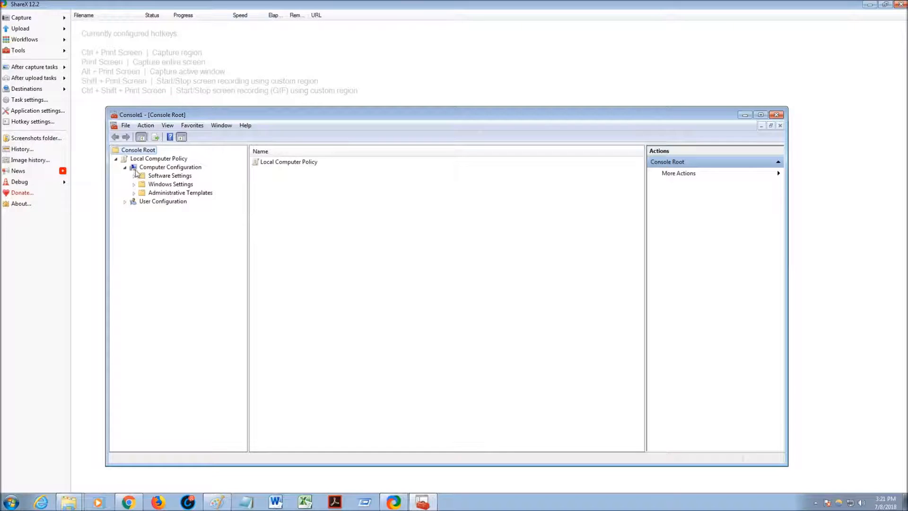
pyautogui.click(134, 194)
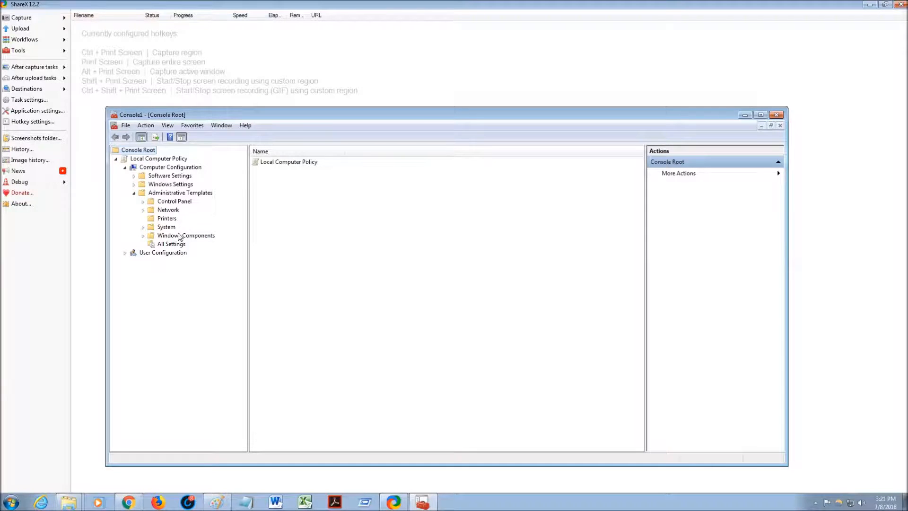
pyautogui.click(143, 235)
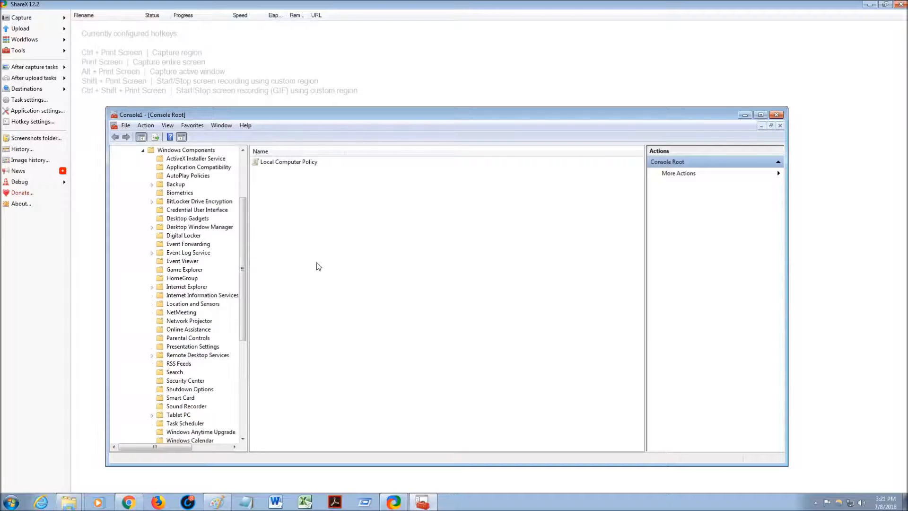
pyautogui.scroll(-6, 209, 305)
pyautogui.scroll(-1, 208, 305)
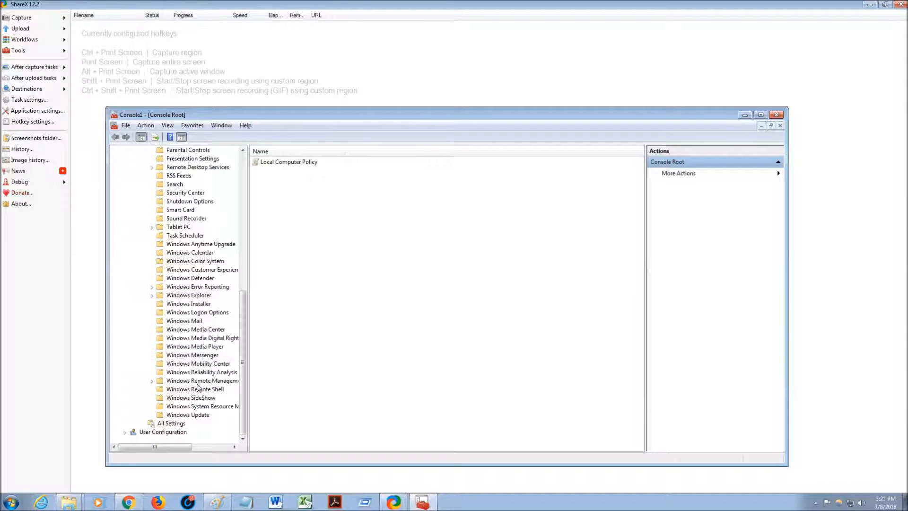
pyautogui.click(180, 416)
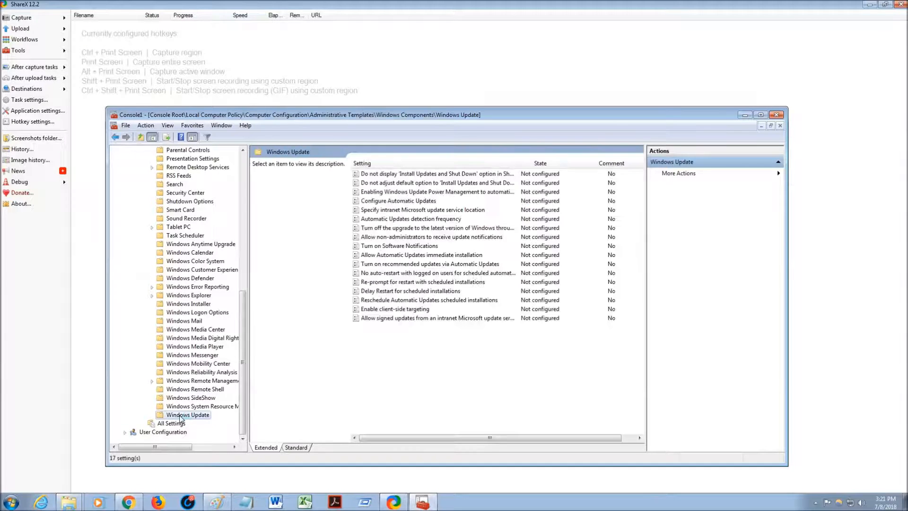
# Enable the Configure Automatic Updates policy with option 2 - Notify for download and notify for install, then apply and confirm it
pyautogui.doubleClick(429, 204)
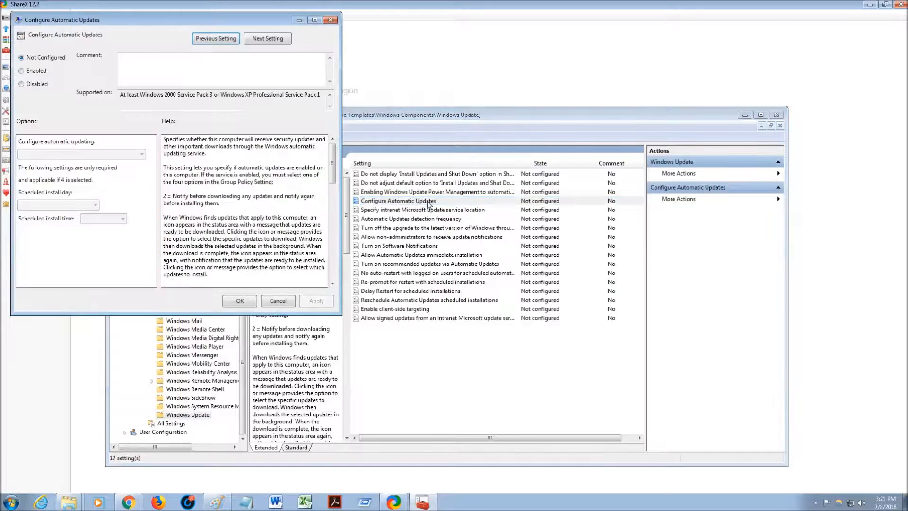
pyautogui.moveTo(178, 21); pyautogui.dragTo(458, 162)
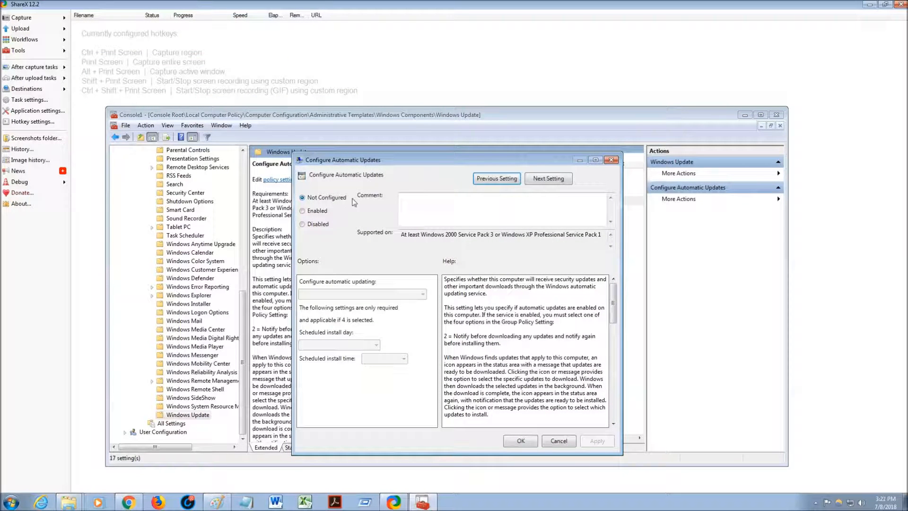
pyautogui.click(301, 211)
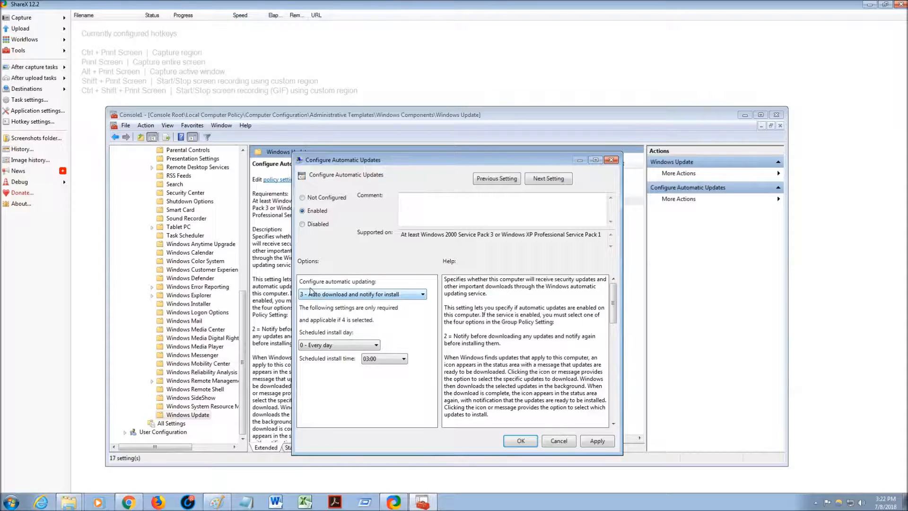
pyautogui.click(423, 295)
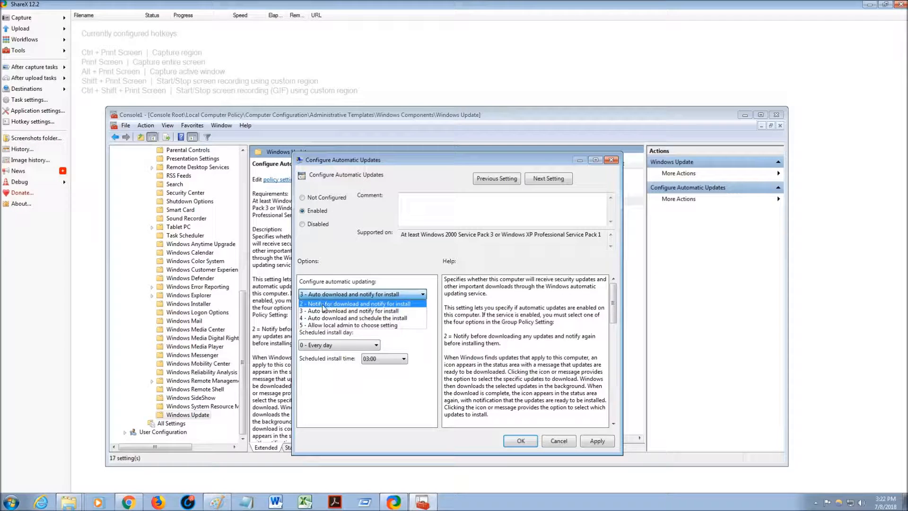
pyautogui.click(382, 305)
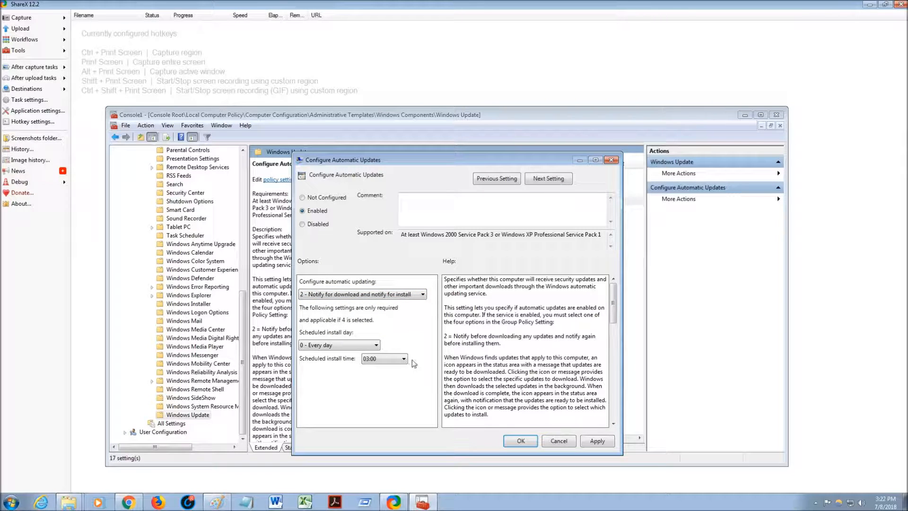
pyautogui.click(589, 441)
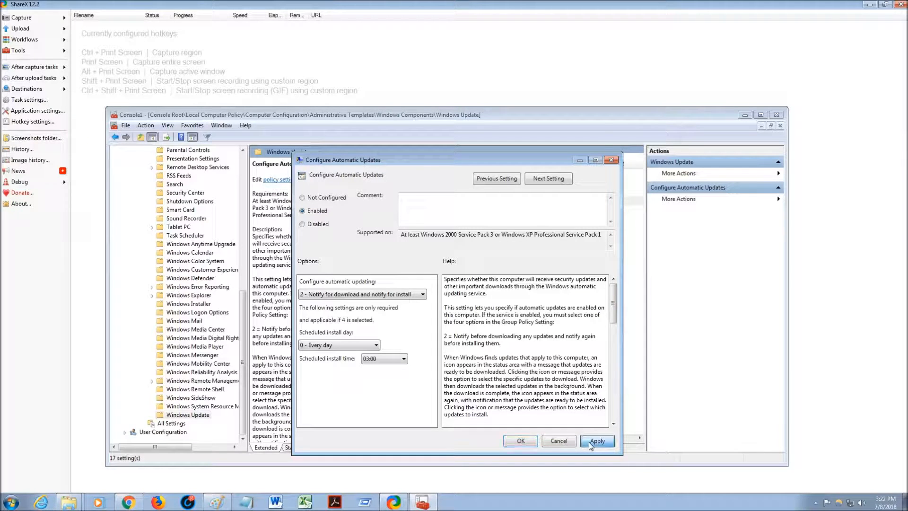
pyautogui.click(522, 441)
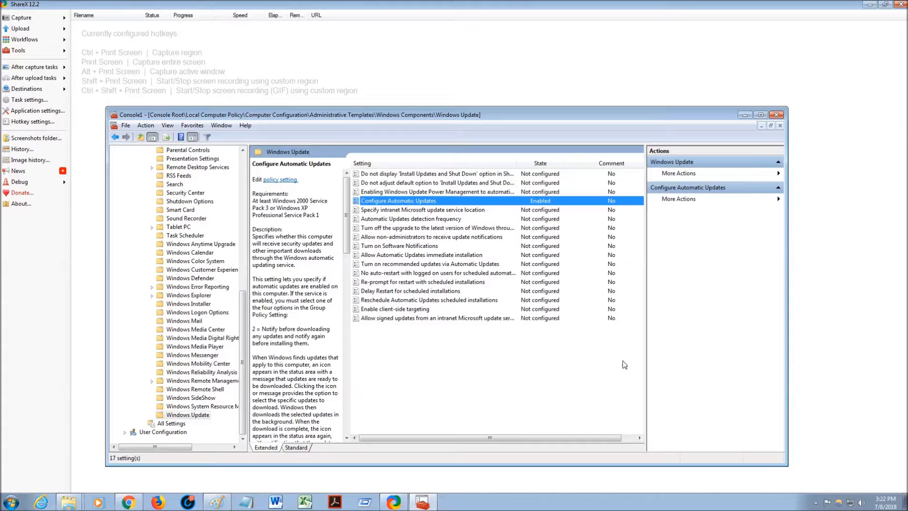
pyautogui.click(816, 502)
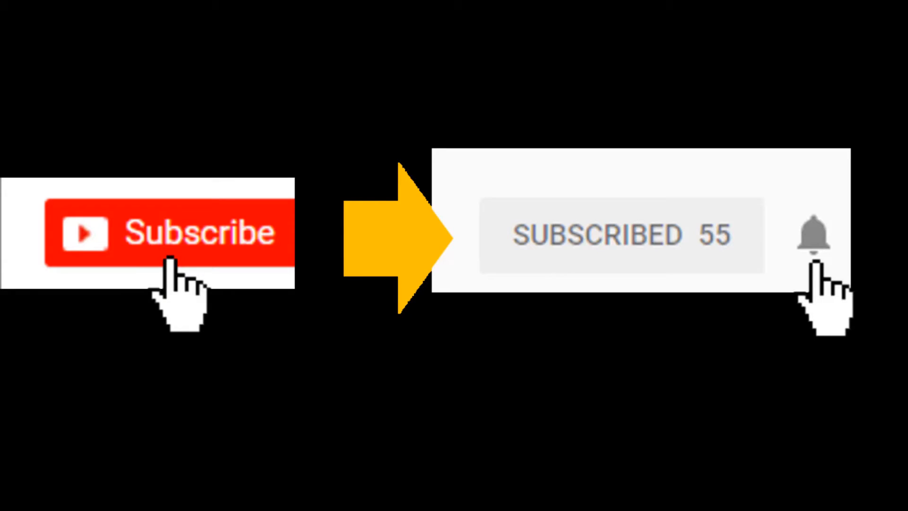